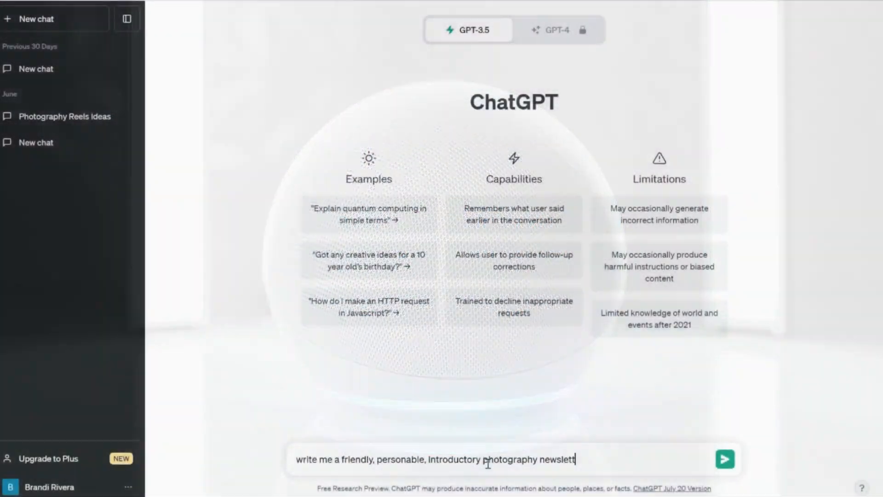
Step: Finish the ChatGPT prompt requesting a friendly, personable, introductory photography newsletter and submit it
type("er")
left_click(725, 462)
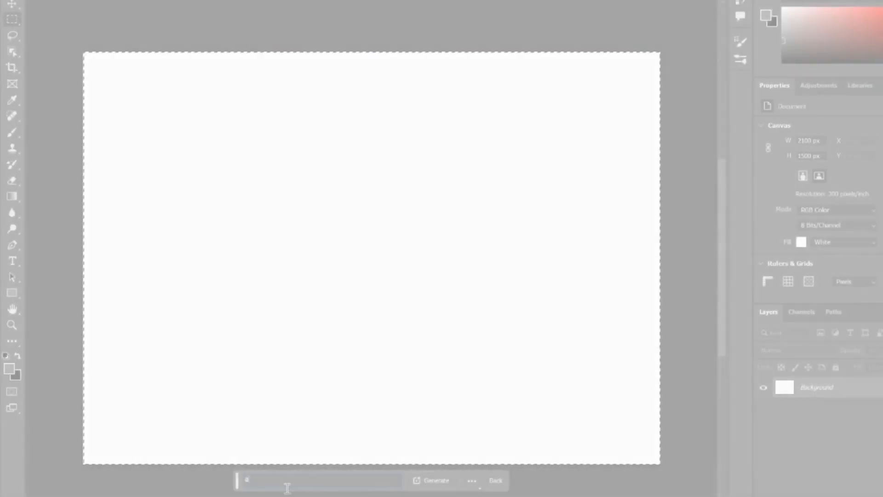
Step: Switch to Photoshop and generate "a red house in the woods" across the whole selected blank canvas
type("a red house in the wood")
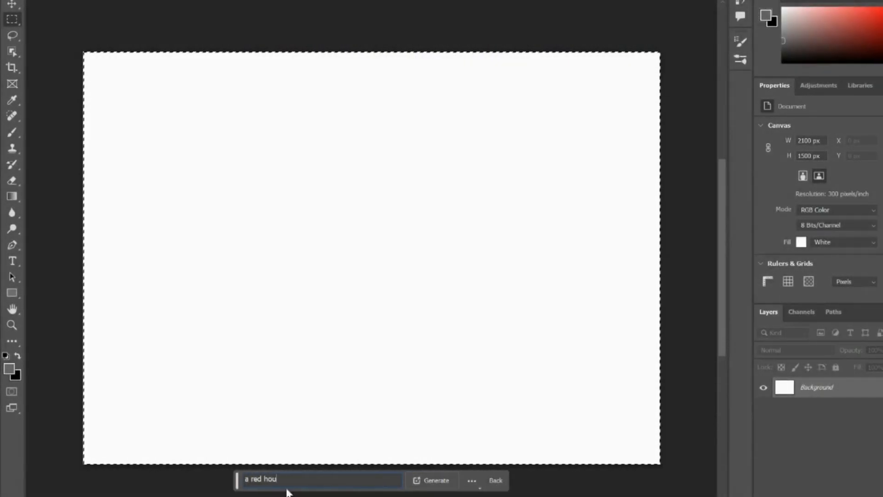
type("s")
left_click(424, 484)
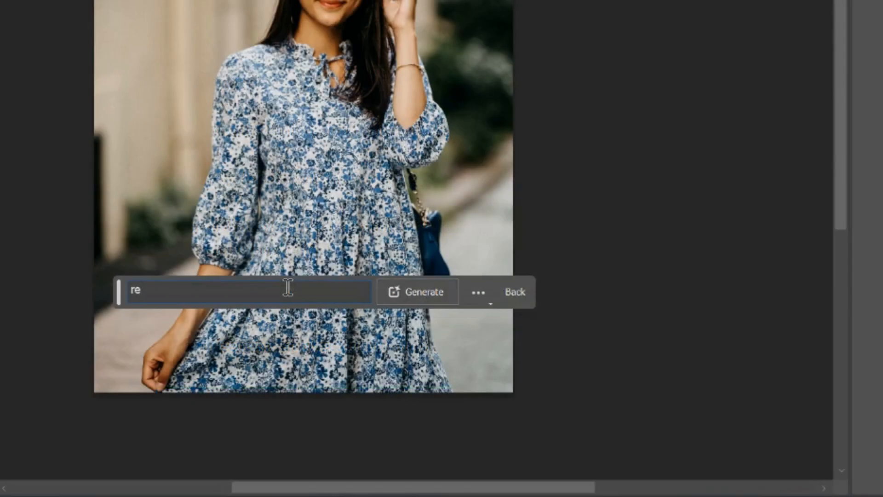
Step: Enter the generative fill prompt "remove glasses" for the portrait of the woman in the floral dress
type("ve glasses")
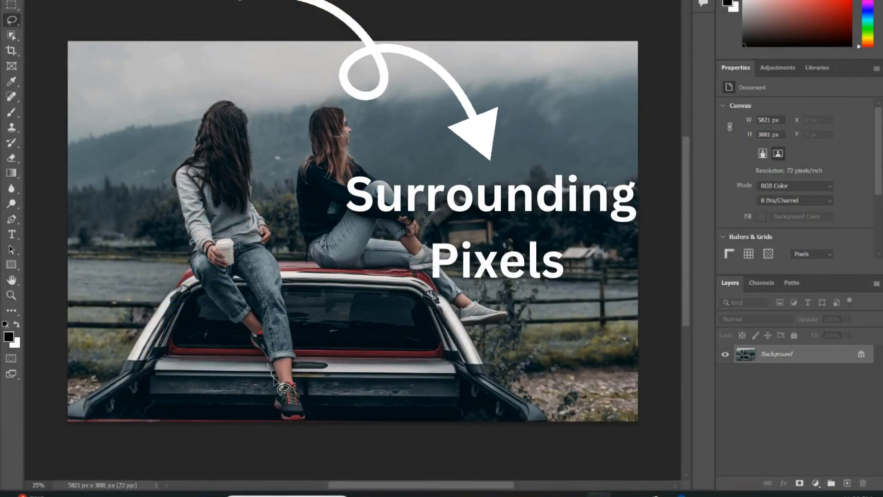
Step: Trace a freehand lasso selection around the woman holding the cup on the truck roof
mouse_move(273, 380)
left_mouse_down()
mouse_move(278, 417)
mouse_move(299, 428)
mouse_move(311, 421)
mouse_move(290, 281)
mouse_move(245, 100)
mouse_move(225, 90)
mouse_move(202, 108)
mouse_move(168, 180)
mouse_move(167, 209)
left_mouse_up()
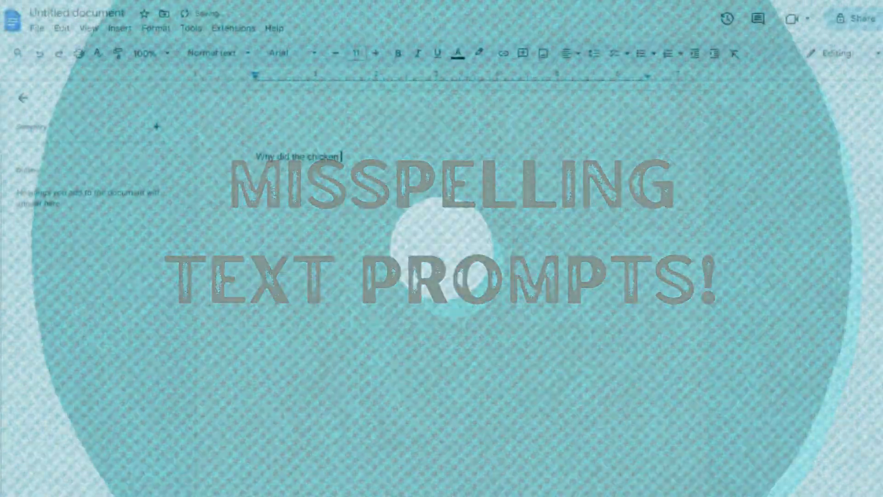
Step: In Google Docs, complete the line as "Why did the chicken cros the roade" and run the spelling and grammar check
type("cros the roade")
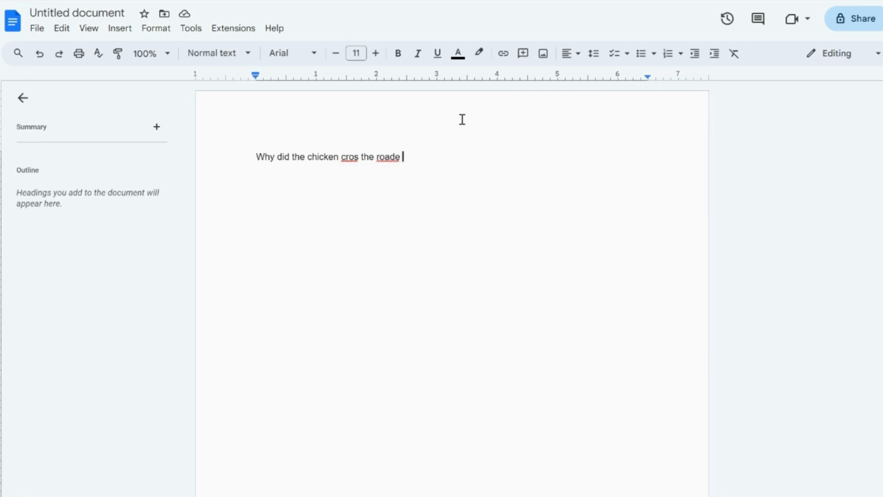
left_click(99, 56)
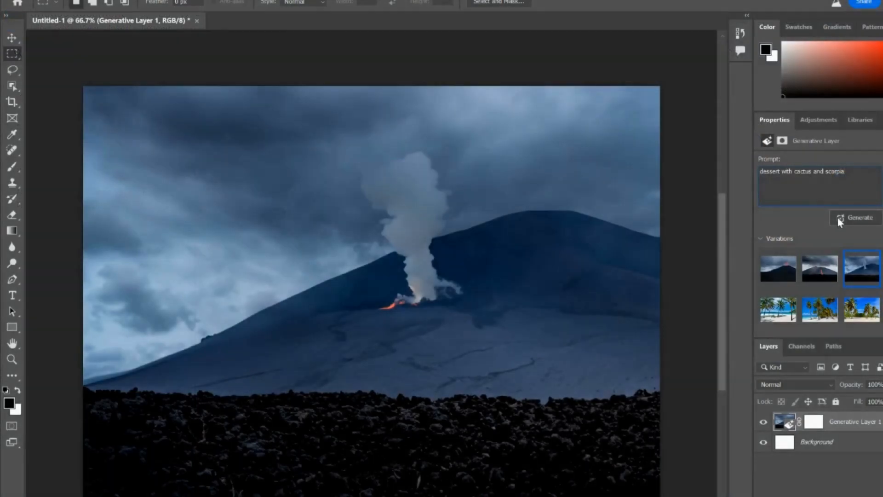
Step: Switch to Photoshop and regenerate the volcano layer from the prompt "dessert with cactus and scorpion"
left_click(855, 220)
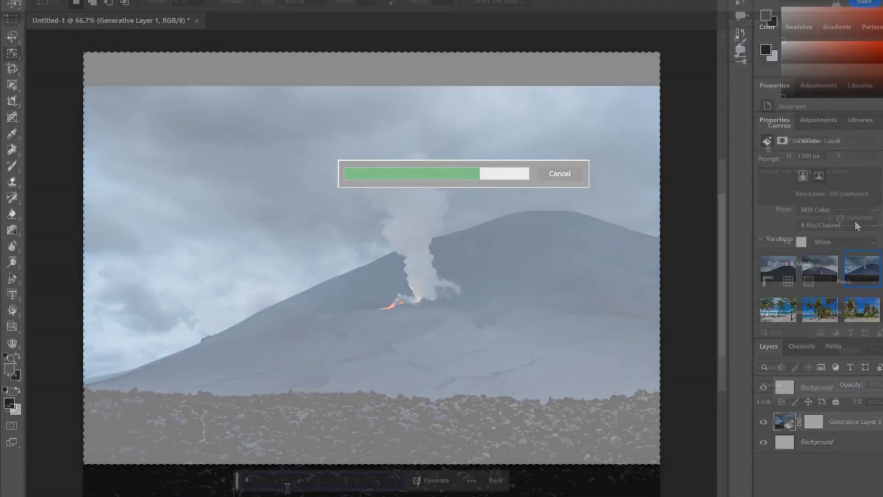
Step: Fill the selected blank canvas with an image generated from the prompt "a red house in the woods"
type("house in the woods")
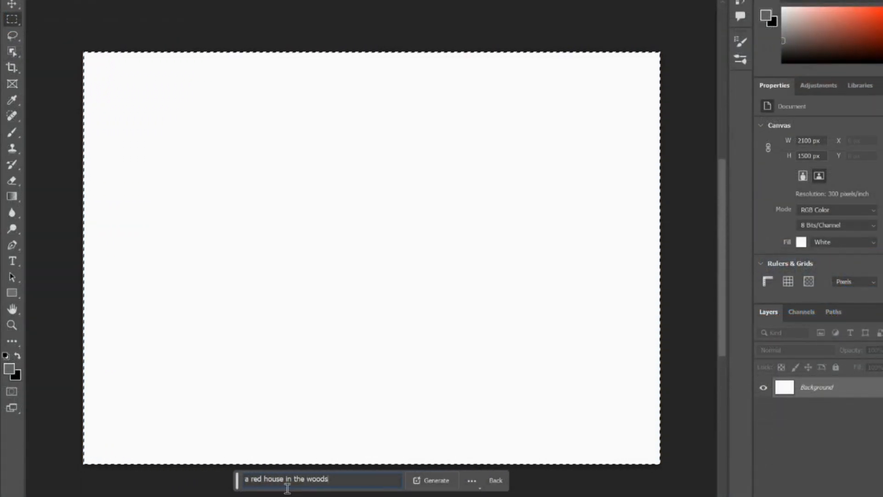
left_click(424, 483)
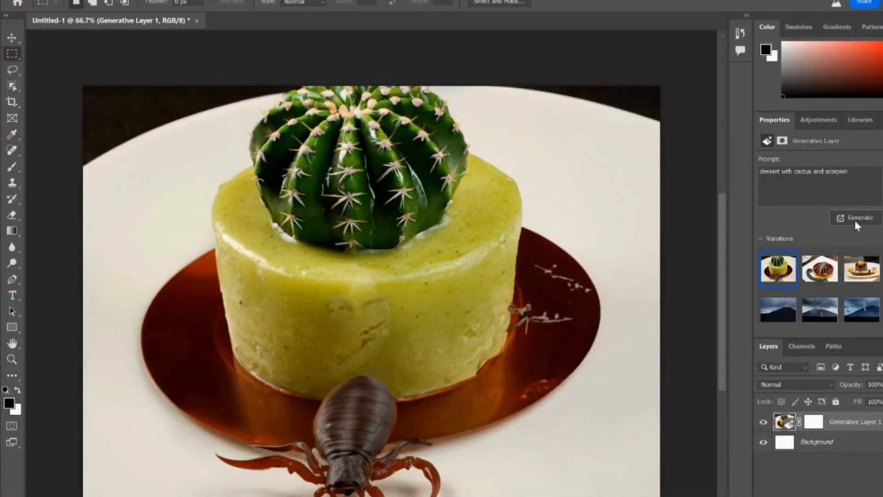
Step: Compare the second and third generated variations of the dessert with cactus and scorpion
left_click(816, 273)
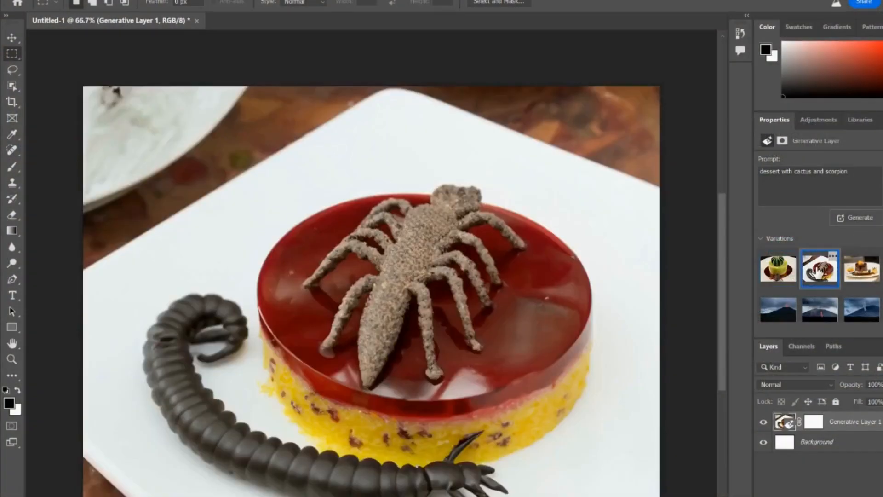
left_click(861, 269)
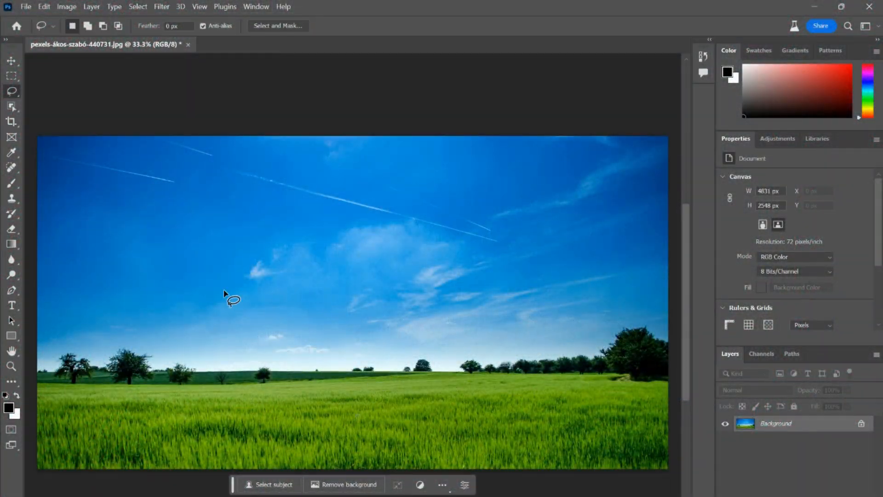
Step: Place a fixed 1024 by 1024 px rectangular selection across the horizon near the middle of the field photo
left_click(12, 76)
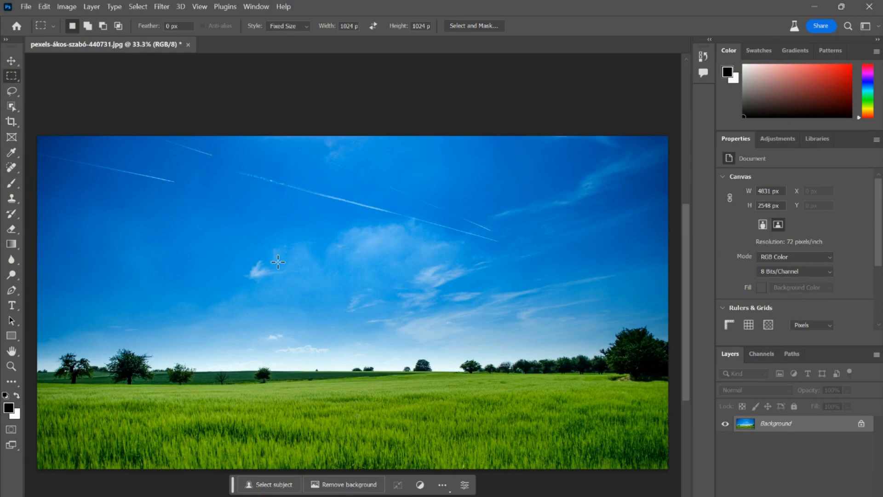
left_click_drag(305, 334, 322, 306)
key("ctrl+d")
key("ctrl+shift+d")
Step: Generate a "cat" inside the square selection
left_click(300, 455)
type("cat")
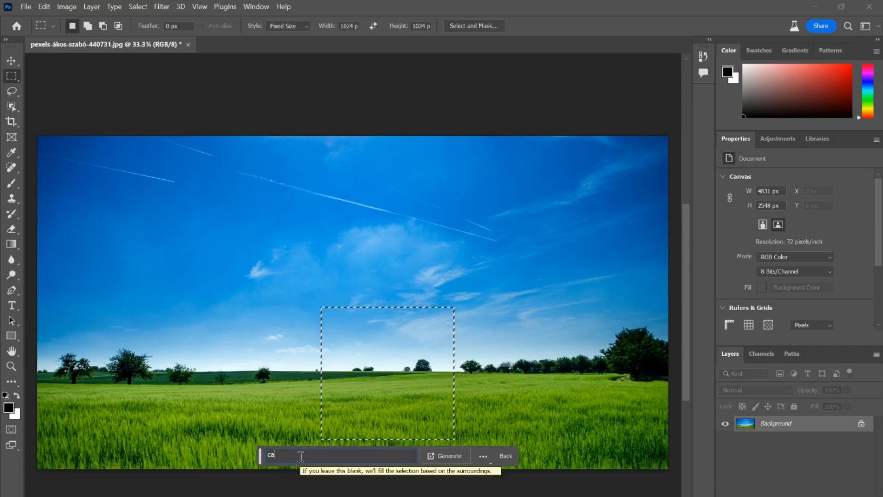
left_click(447, 453)
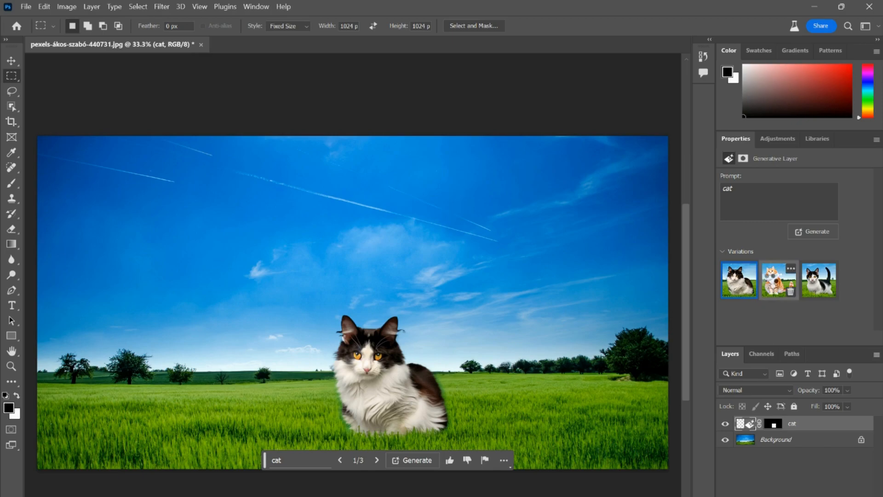
Step: Compare the generated cat variations, alternating between the second and the third
left_click(771, 285)
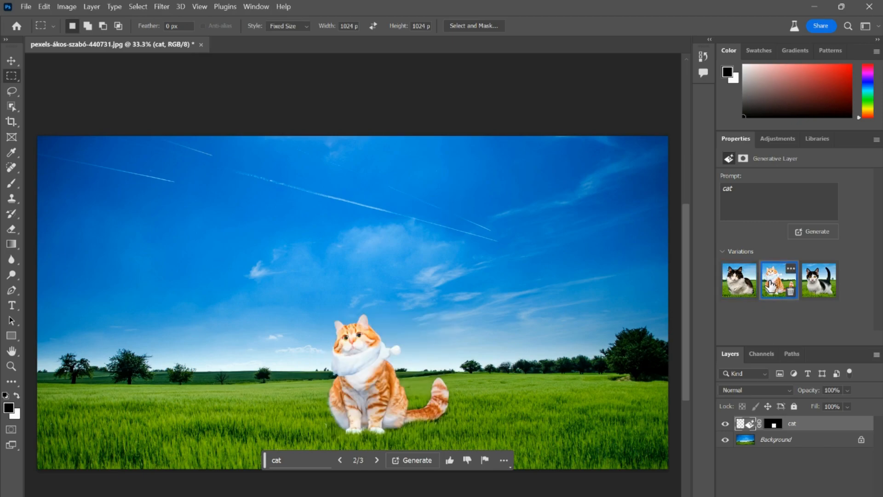
left_click(812, 284)
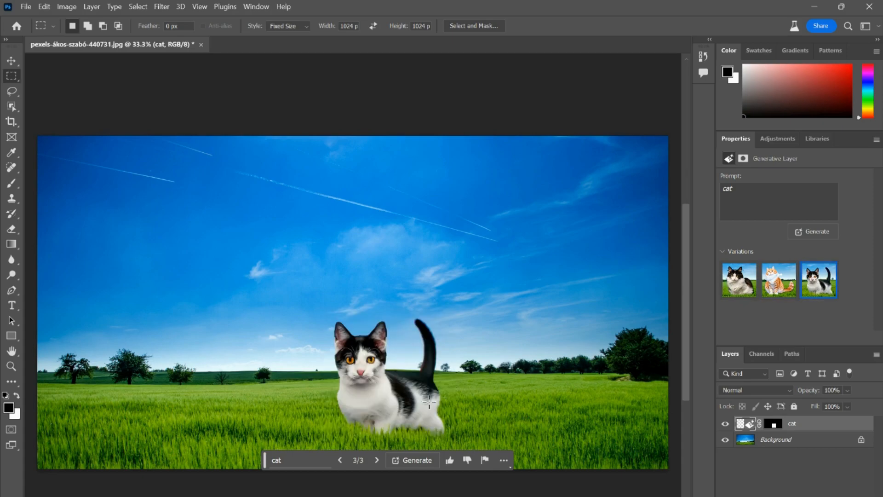
mouse_move(766, 295)
left_click(780, 278)
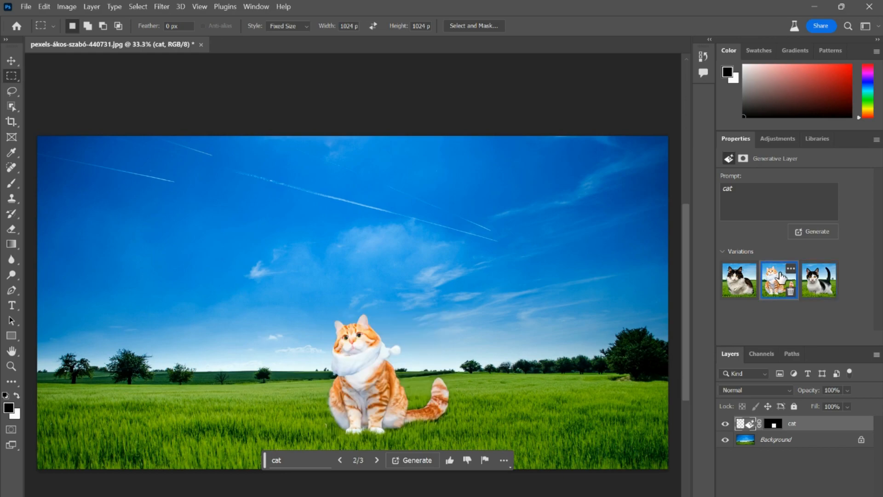
mouse_move(834, 285)
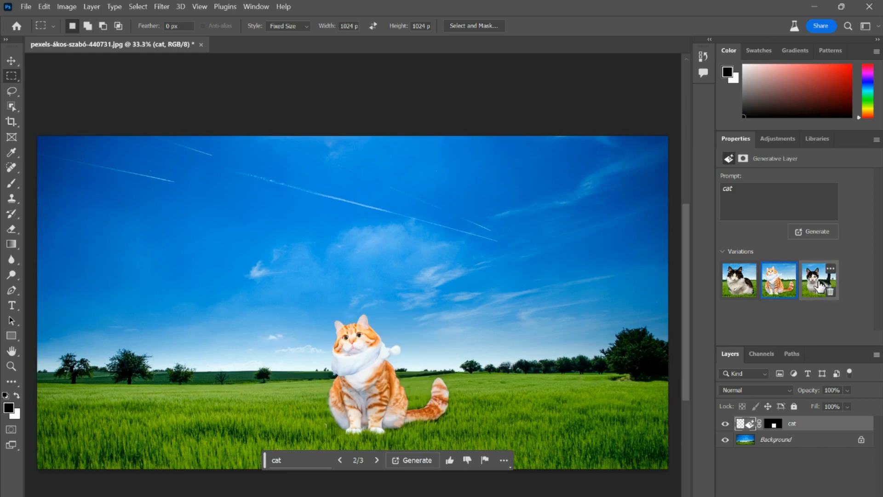
left_click(819, 280)
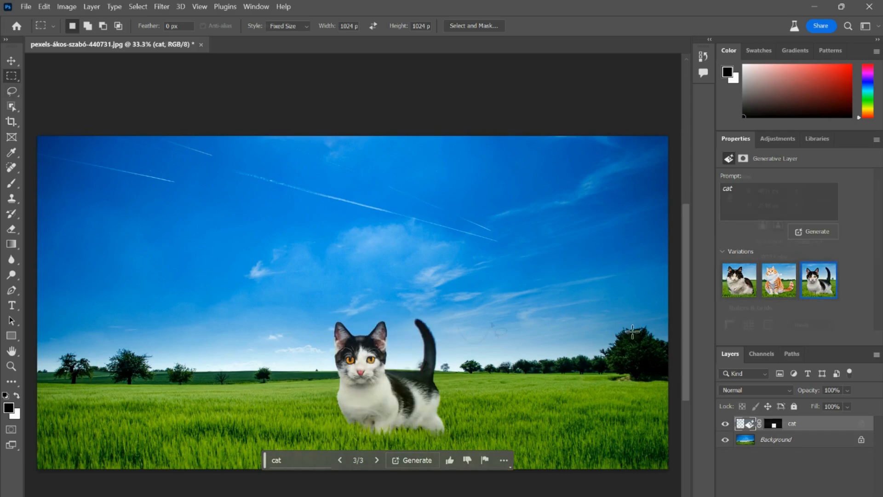
Step: Draw a freehand lasso selection shaped like a standing cat with ears, legs and tail over the field's horizon
left_click_drag(458, 325, 490, 318)
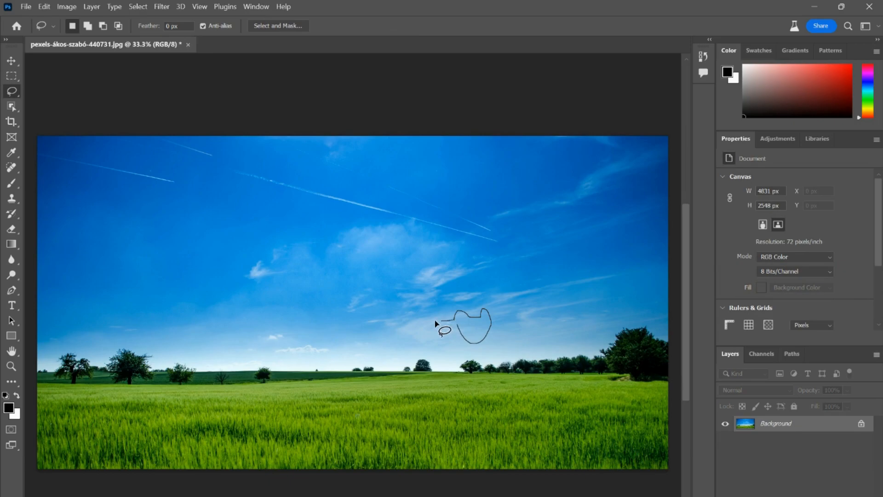
mouse_move(406, 324)
left_mouse_down()
mouse_move(367, 361)
mouse_move(382, 348)
mouse_move(389, 391)
mouse_move(398, 394)
mouse_move(405, 379)
mouse_move(417, 397)
mouse_move(435, 372)
mouse_move(451, 373)
mouse_move(457, 393)
mouse_move(470, 397)
mouse_move(475, 374)
mouse_move(491, 386)
left_mouse_up()
left_click_drag(477, 349, 479, 354)
Step: Generate a "standing cat facing right" inside the cat-shaped selection
left_click(346, 416)
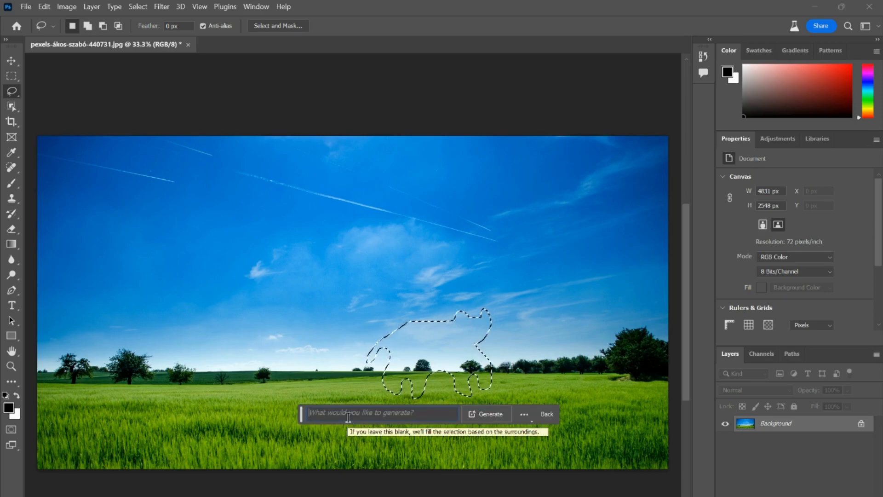
type("sta")
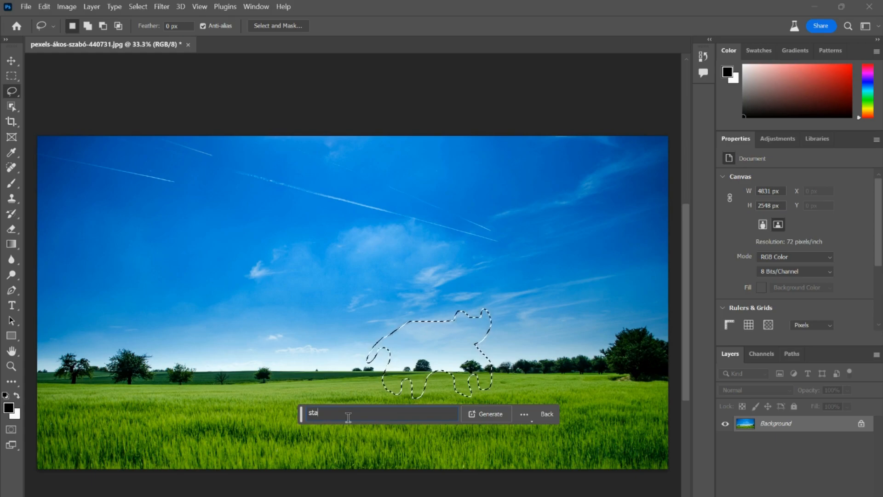
type("nding cat")
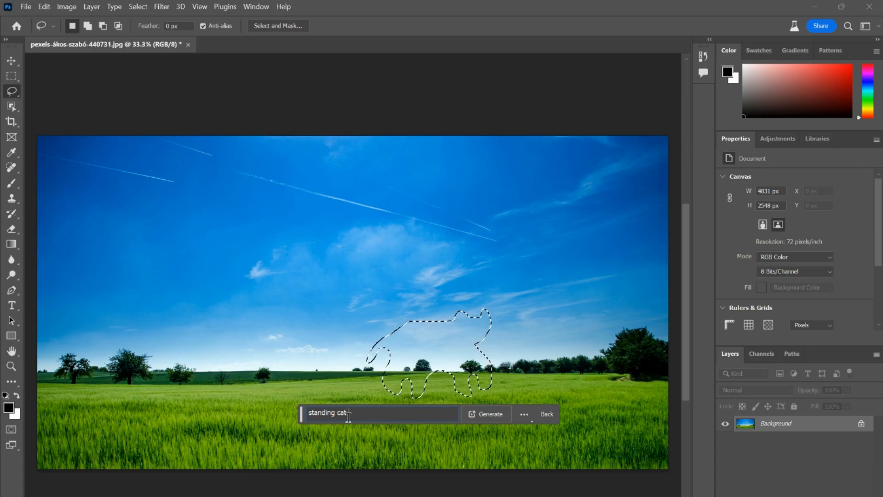
type(" fac")
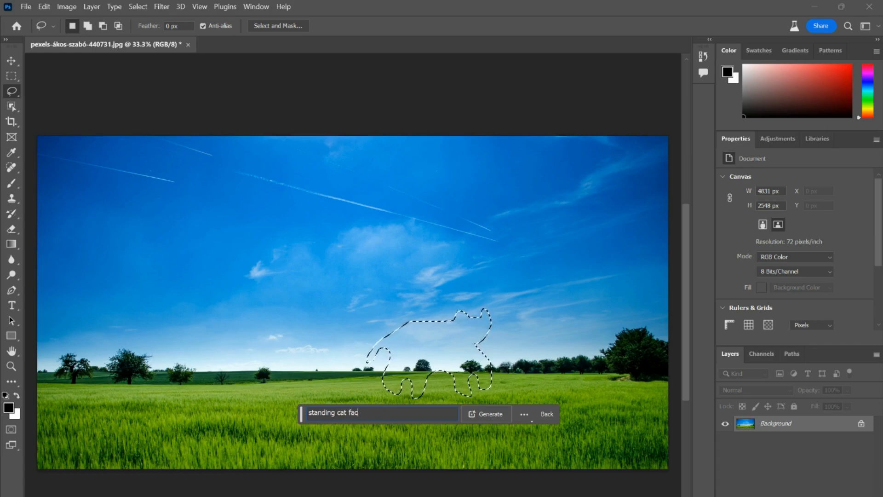
type("ing right")
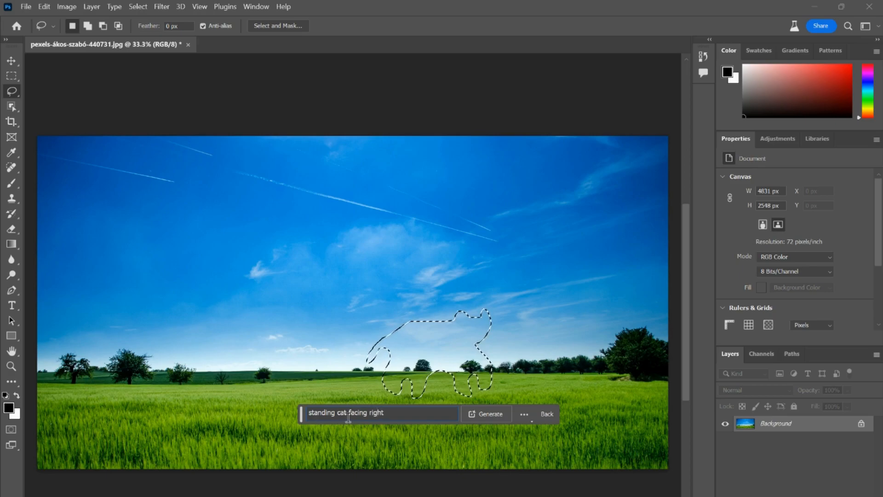
left_click(476, 412)
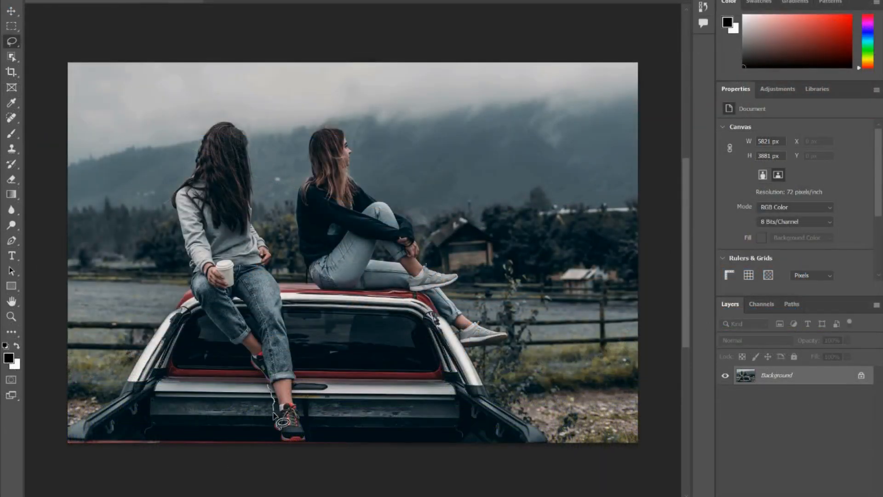
Step: Lasso the woman holding the cup on the truck and run generative fill with an empty prompt to remove her
mouse_move(274, 416)
left_mouse_down()
mouse_move(281, 443)
mouse_move(311, 441)
mouse_move(253, 134)
mouse_move(216, 115)
mouse_move(162, 209)
mouse_move(203, 311)
mouse_move(260, 371)
mouse_move(278, 414)
left_mouse_up()
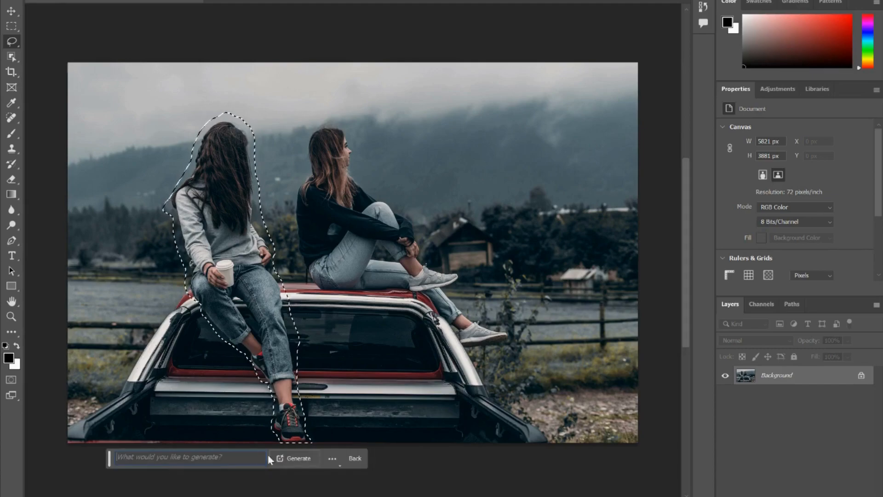
left_click(283, 463)
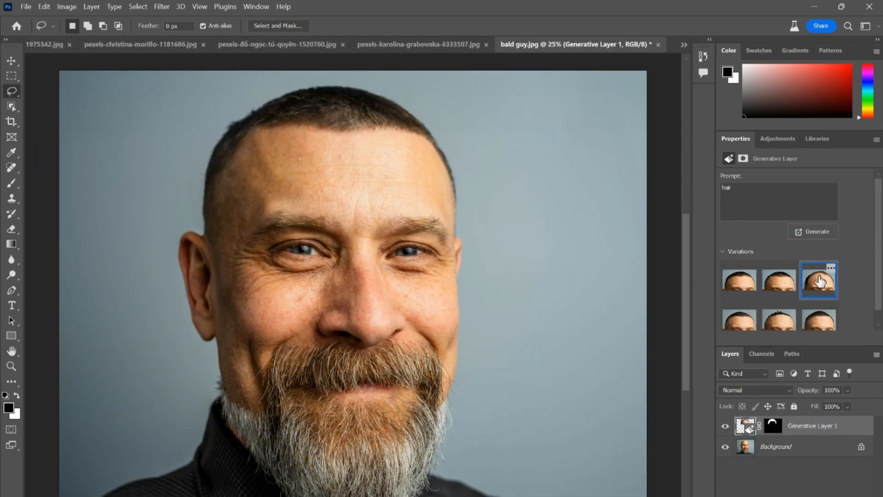
Step: Preview the third "hair" variation on the bearded man's portrait and the second "dragon" variation in the mountain image
left_click(821, 281)
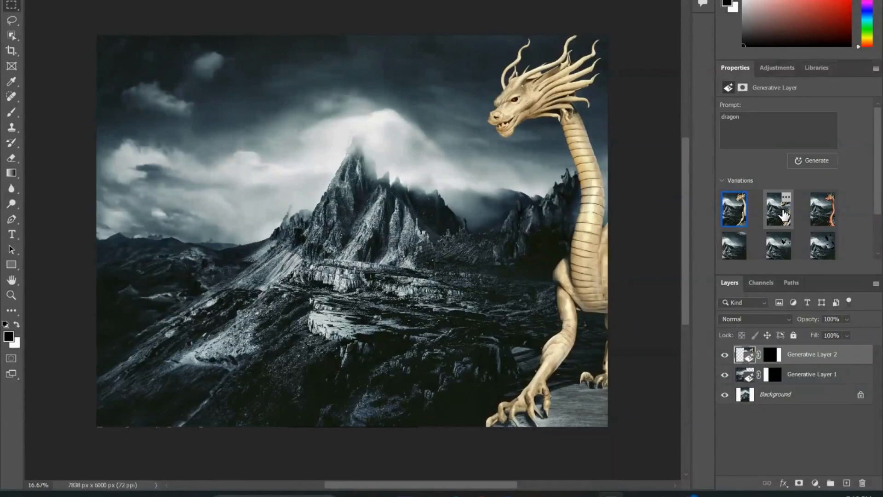
left_click(783, 211)
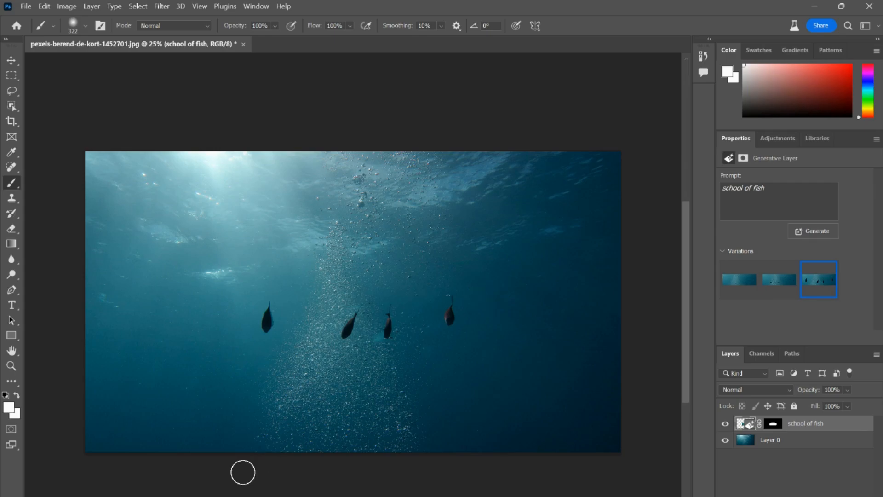
Step: Set the foreground color's brightness to 40% for a gray of hex 666666
mouse_move(819, 285)
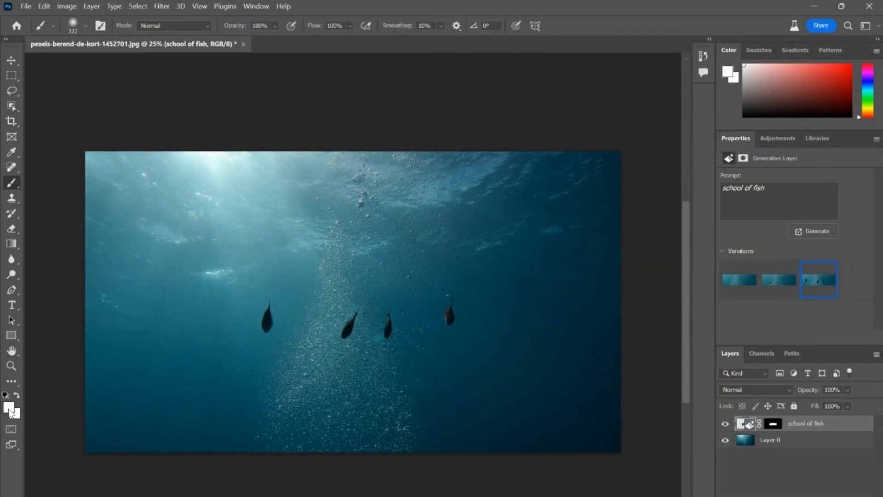
left_click(8, 407)
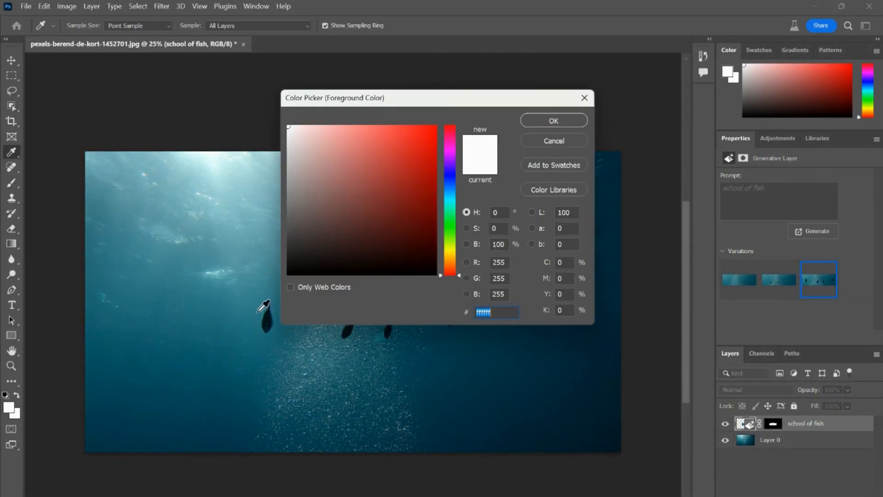
left_click(505, 246)
left_click_drag(508, 246, 491, 245)
type("40")
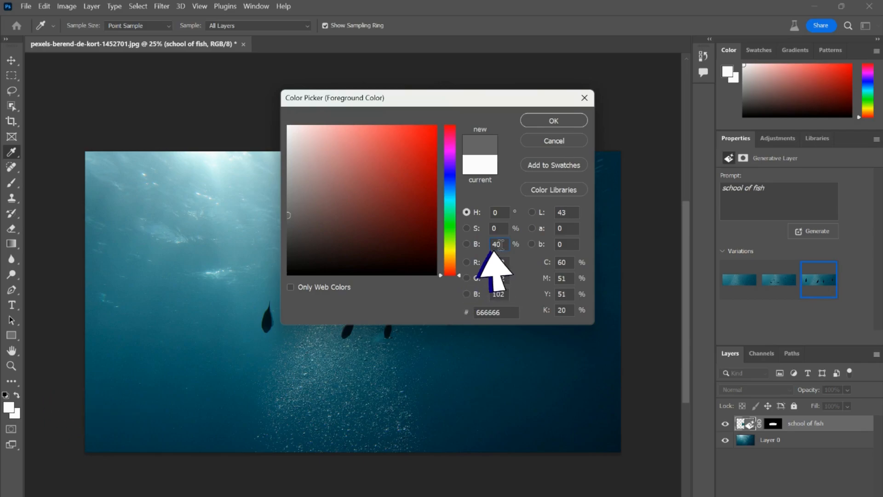
left_click(556, 122)
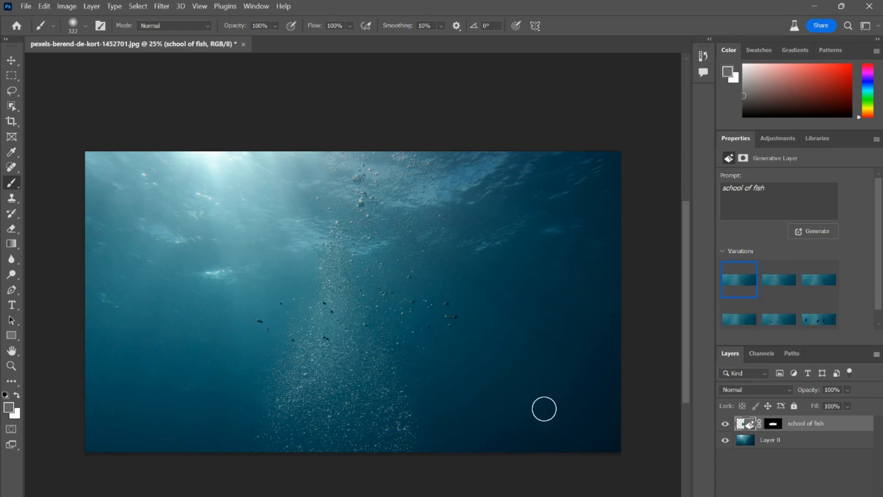
Step: Preview the second "school of fish" variation, switch to the third one, and enlarge the view of its fish to 50%
left_click(779, 286)
left_click(813, 287)
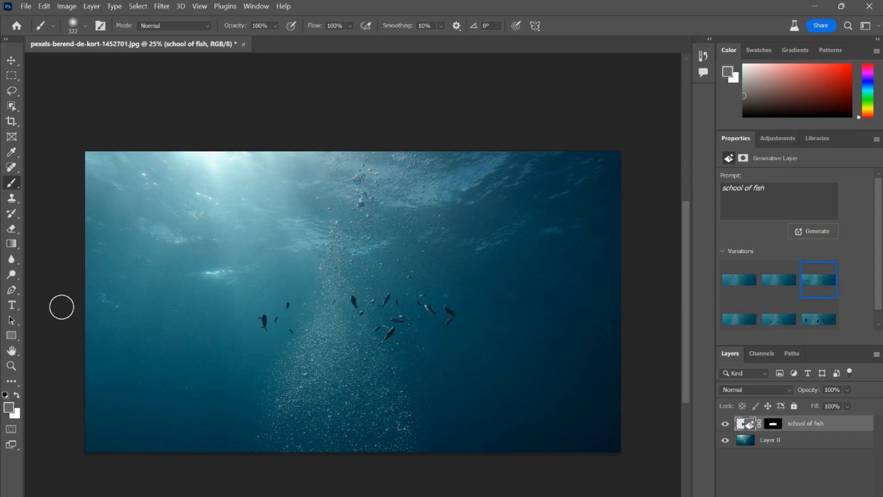
left_click(11, 366)
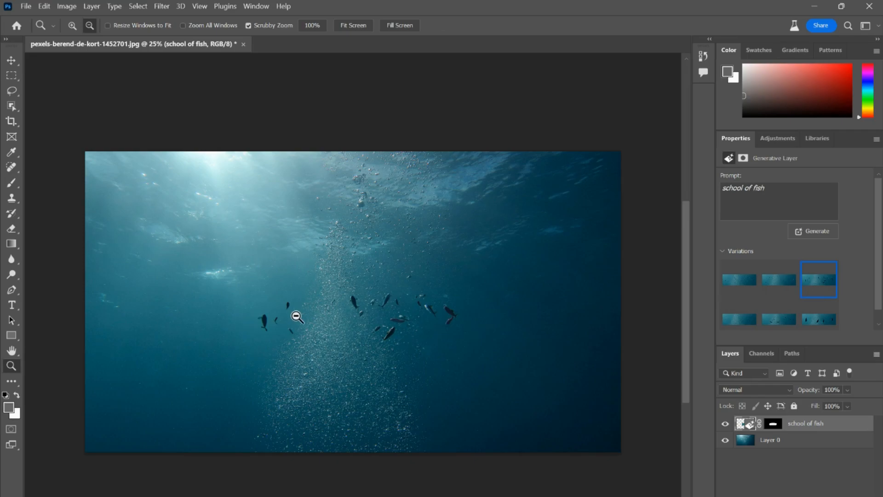
left_click(72, 25)
left_click(377, 322)
left_click(377, 322)
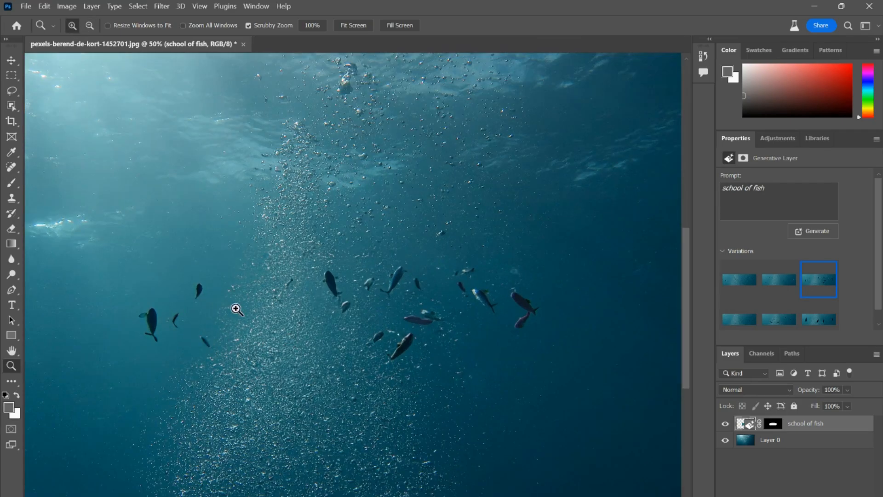
Step: Preview the sixth "school of fish" variation for comparison and return to the third one
scroll(880, 278, "down", 1)
scroll(880, 278, "down", 1)
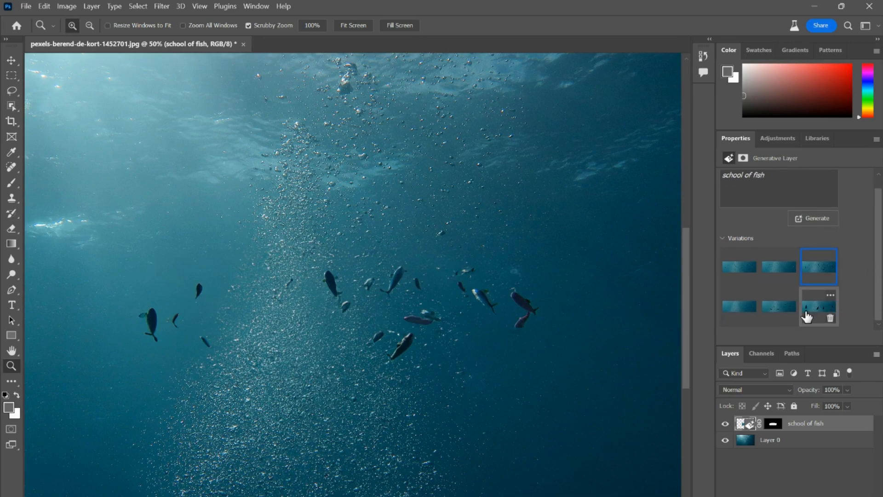
left_click(808, 315)
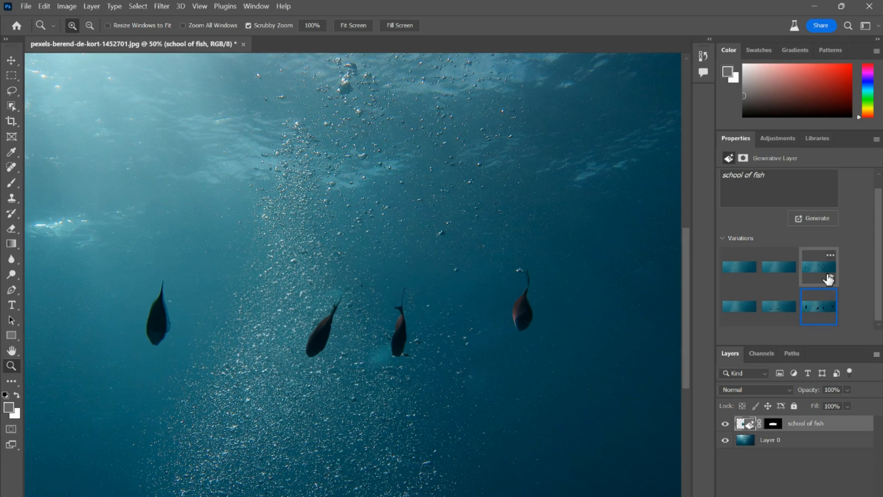
left_click(821, 272)
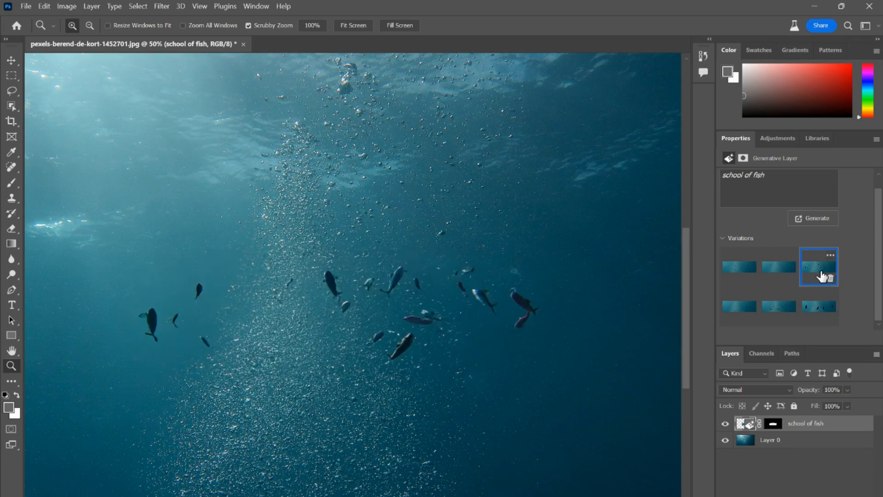